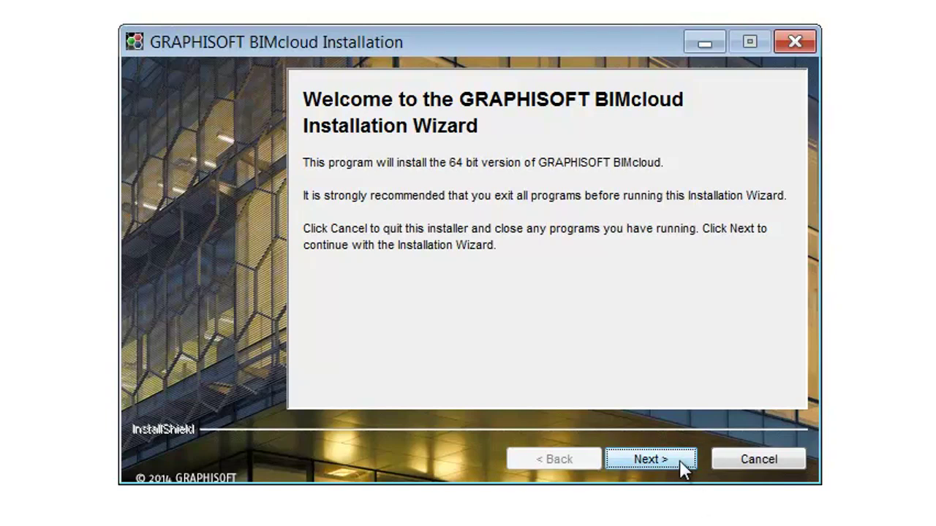
- Set the installation to extend the existing BIMcloud with the BIMcloud Server component
click(681, 467)
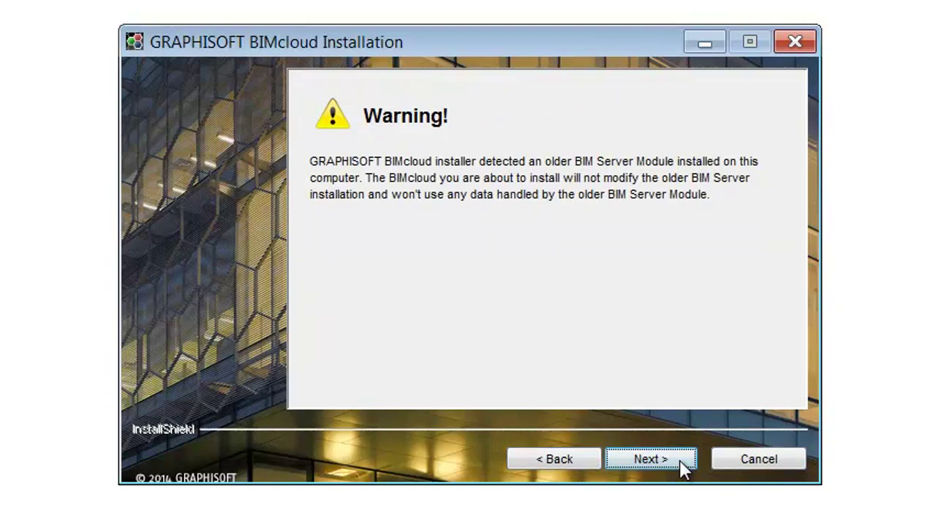
click(682, 467)
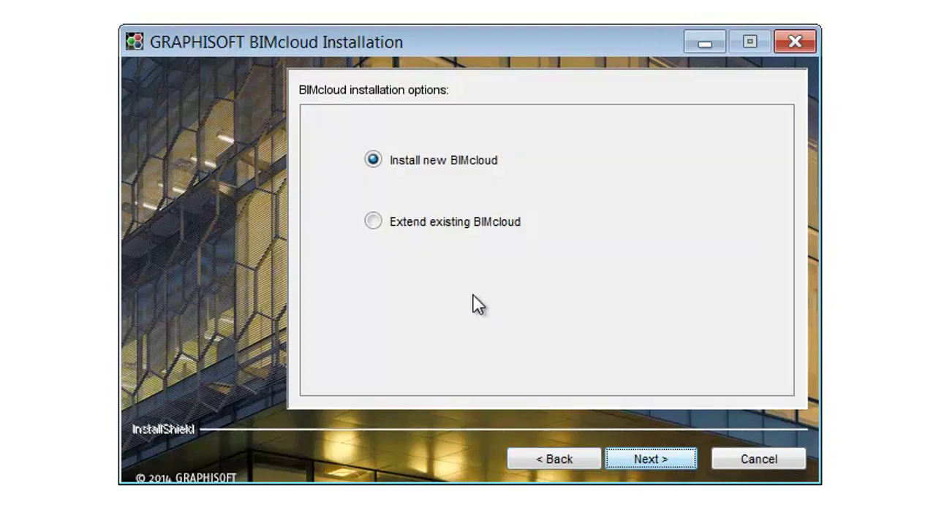
click(373, 222)
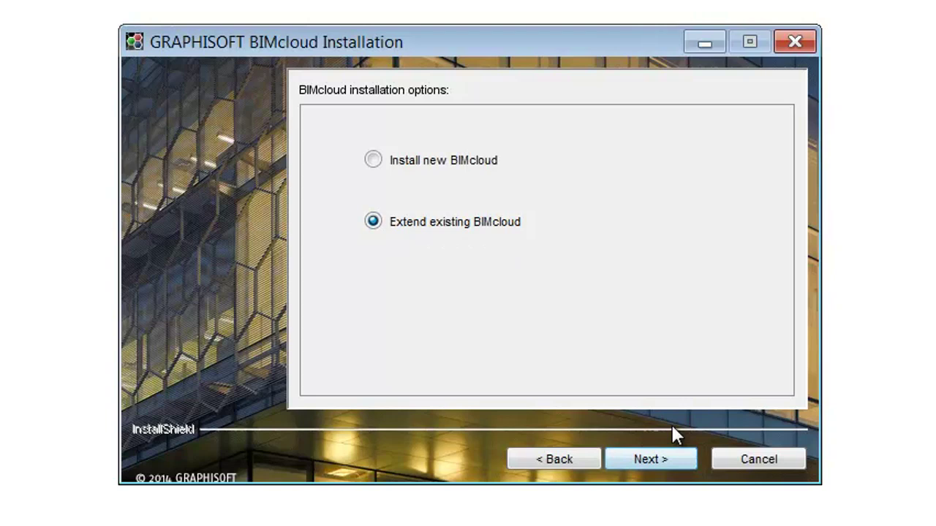
click(687, 462)
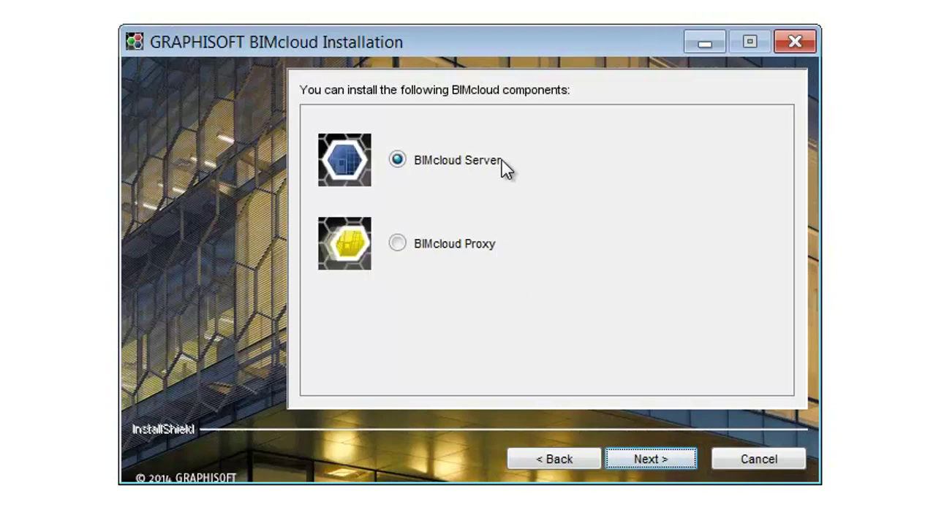
click(688, 469)
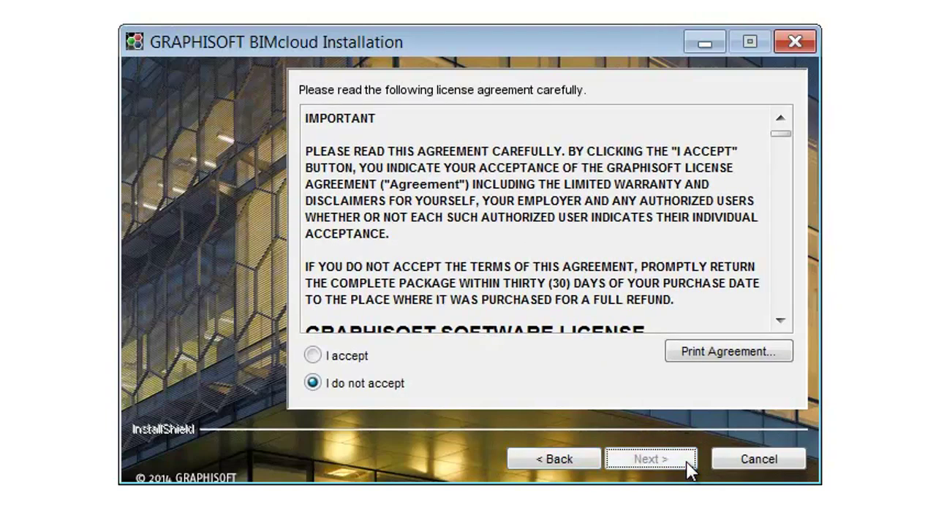
- Accept the license agreement, install to D:\Program Files\GRAPHISOFT\BIMcloud with program folder GRAPHISOFT, and finish the wizard
click(318, 355)
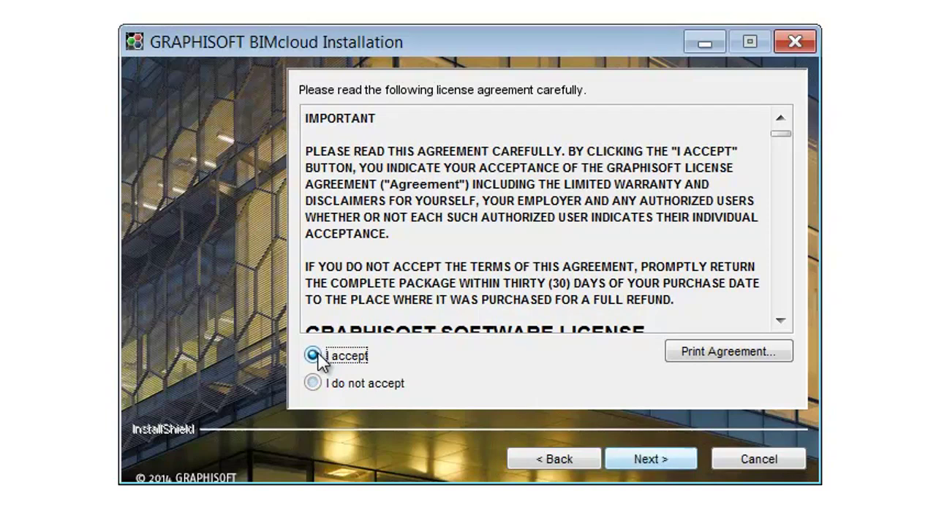
click(686, 461)
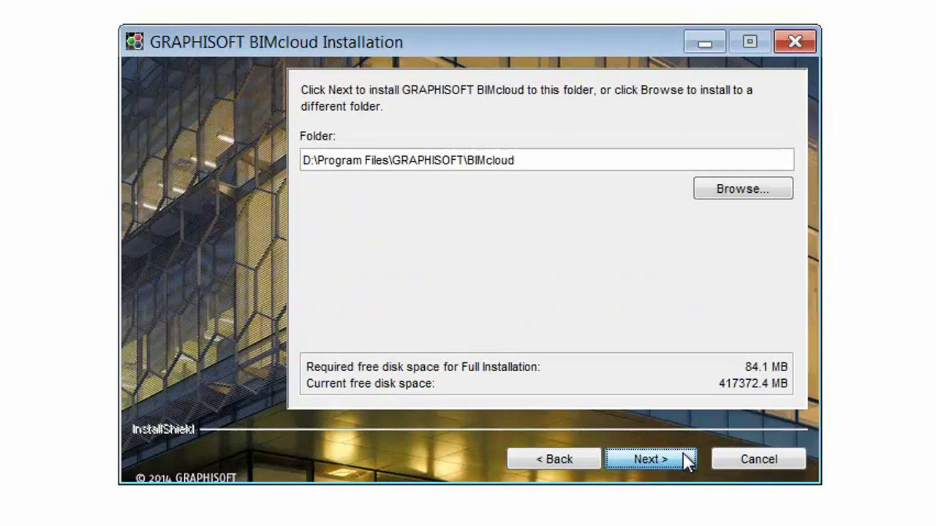
click(687, 461)
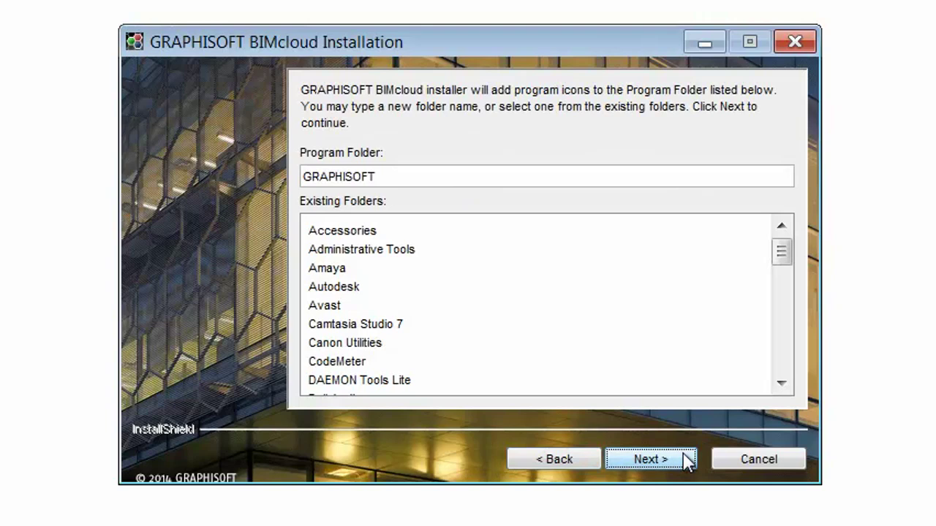
click(688, 460)
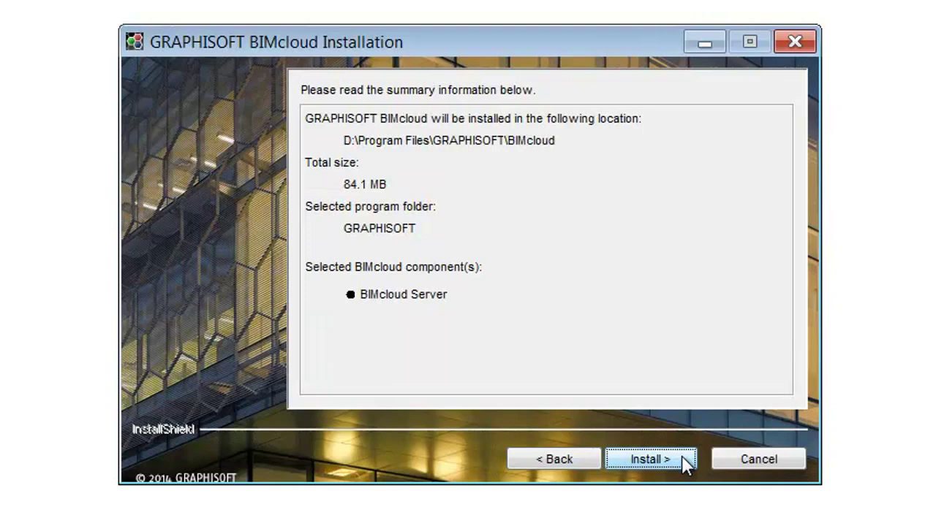
click(687, 462)
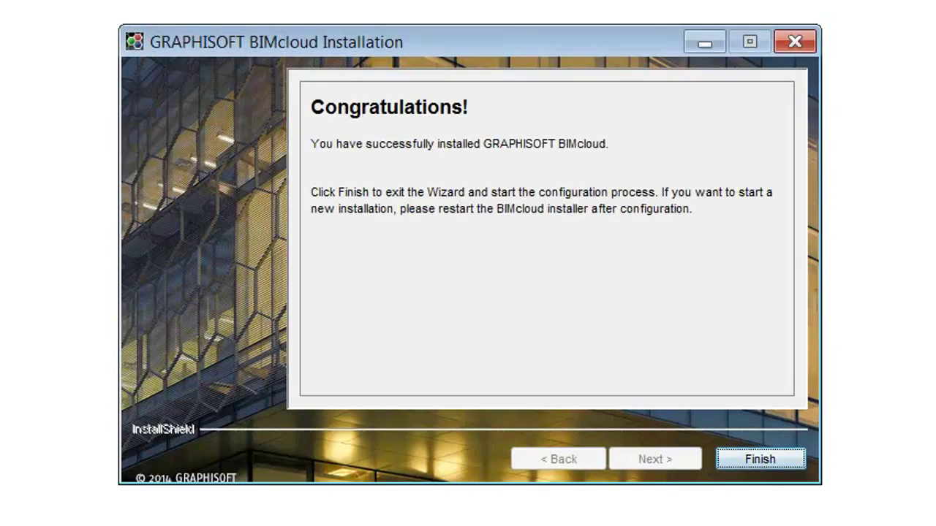
click(799, 465)
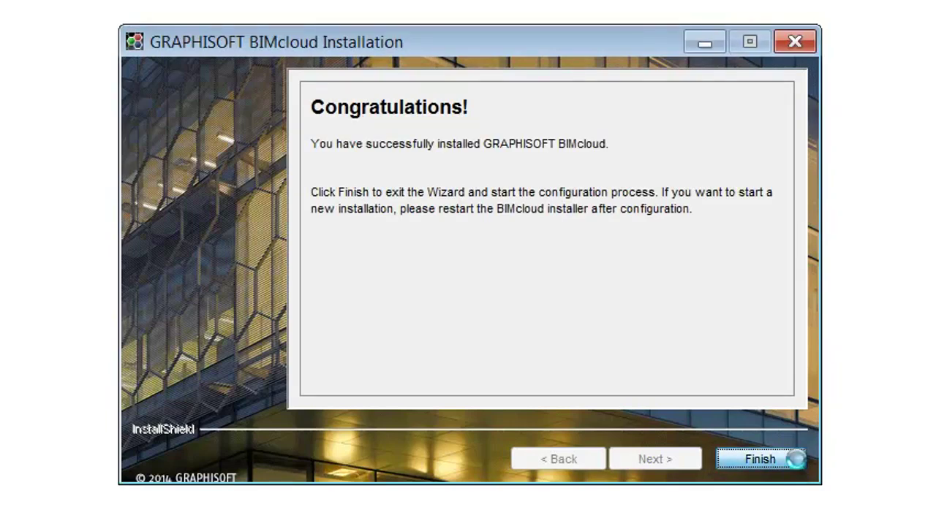
- Name the BIMcloud Server Everest, find an available port, and accept the default project and library data folders
click(608, 92)
text(E)
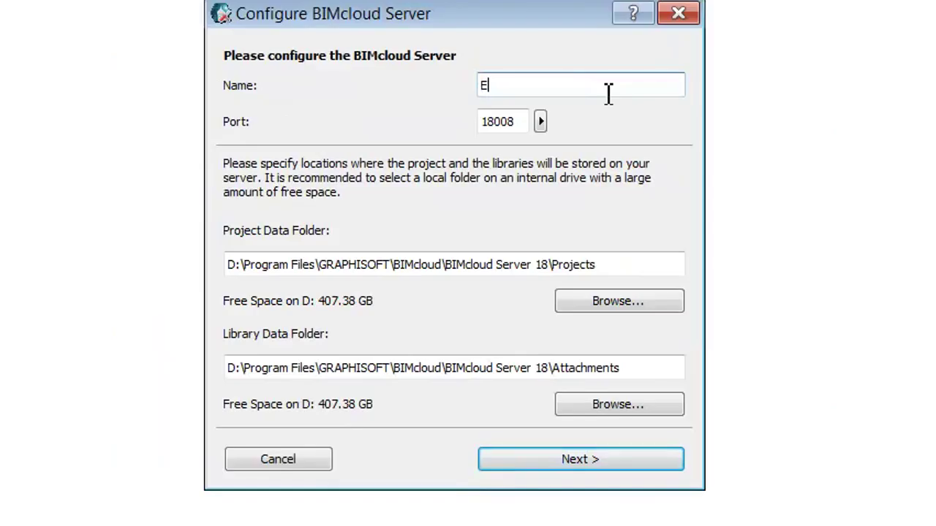
text(verest)
click(540, 122)
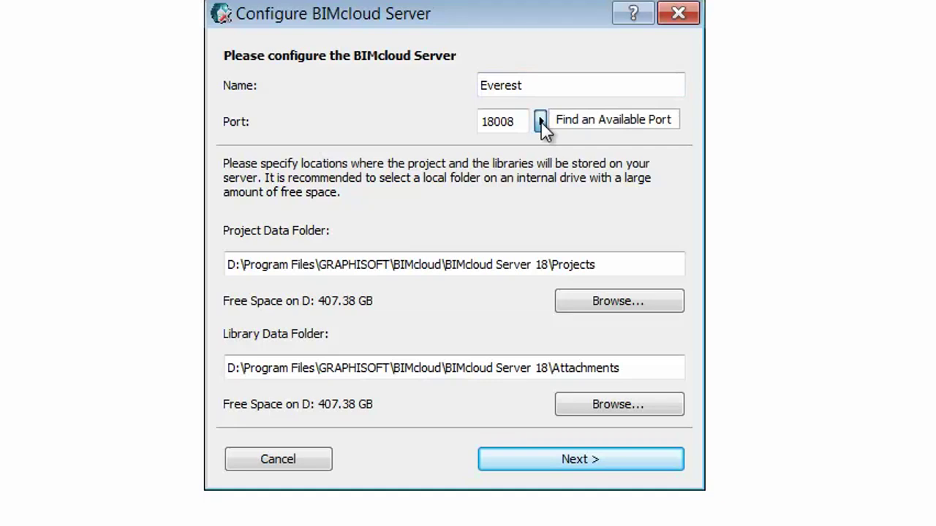
click(541, 125)
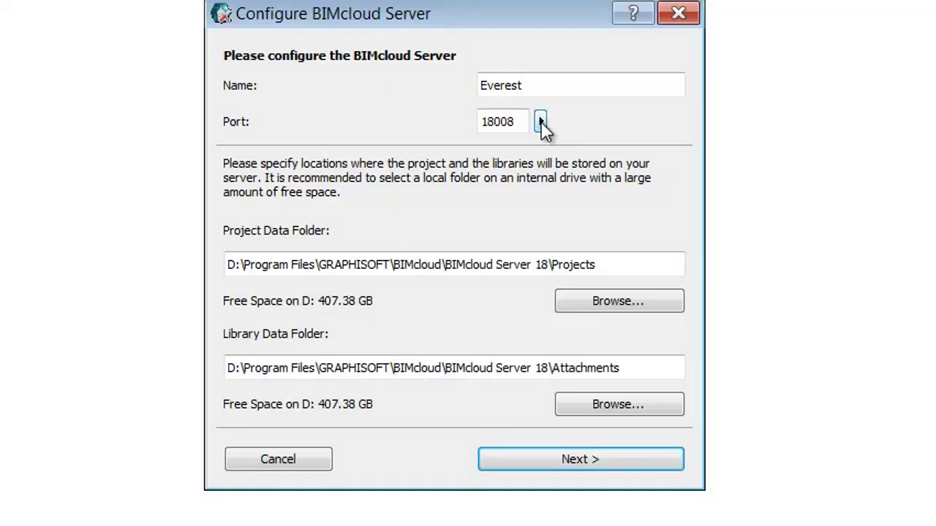
click(629, 263)
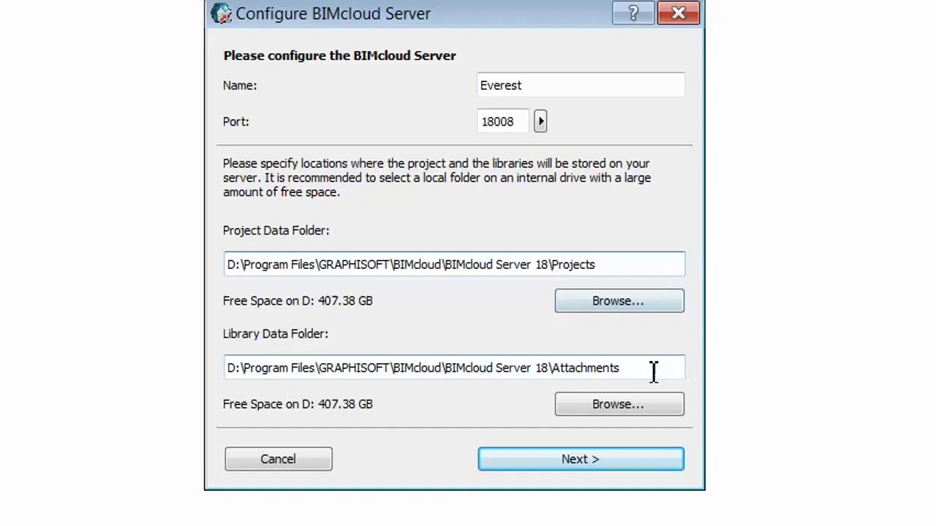
click(660, 459)
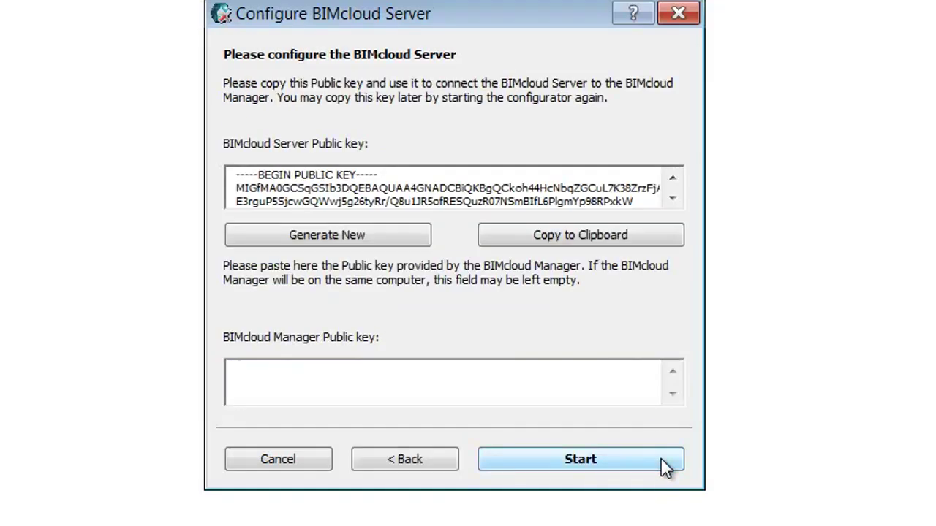
click(677, 235)
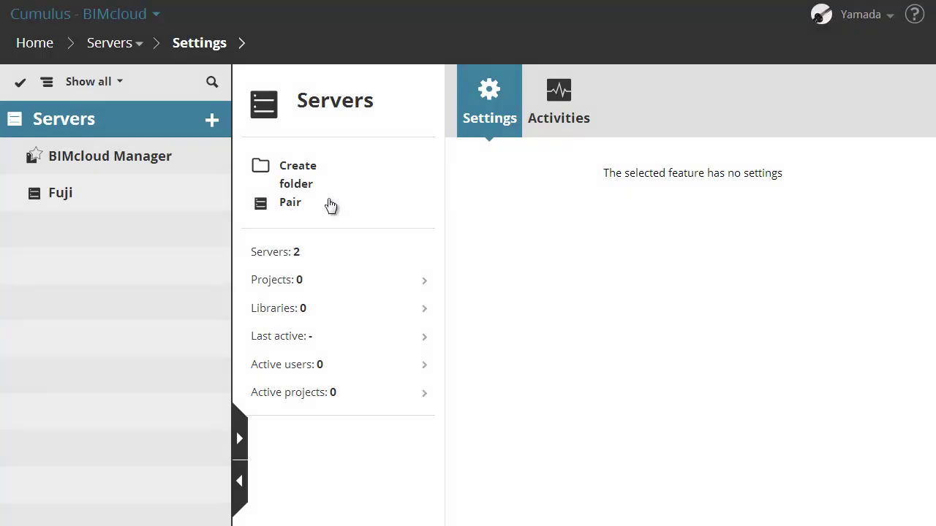
click(290, 204)
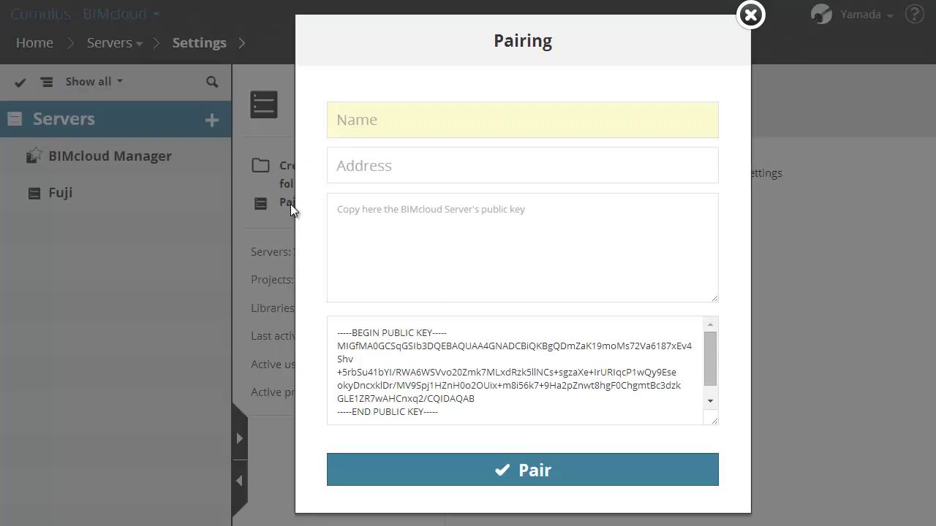
text(Everest)
click(397, 165)
key(ctrl+v)
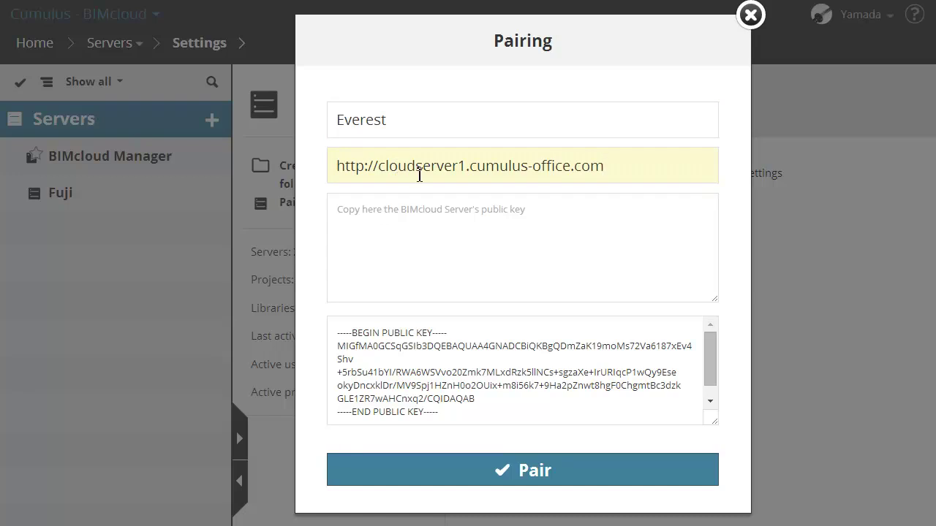
click(518, 225)
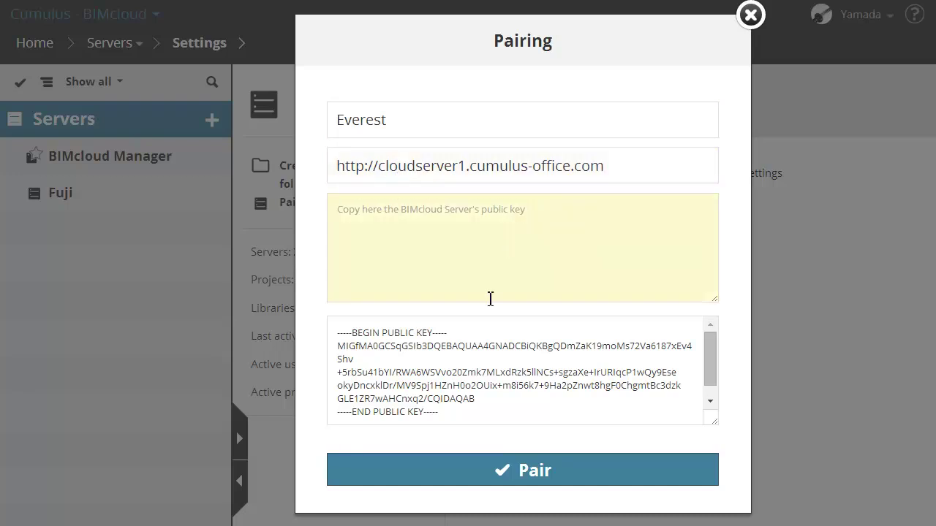
key(ctrl+v)
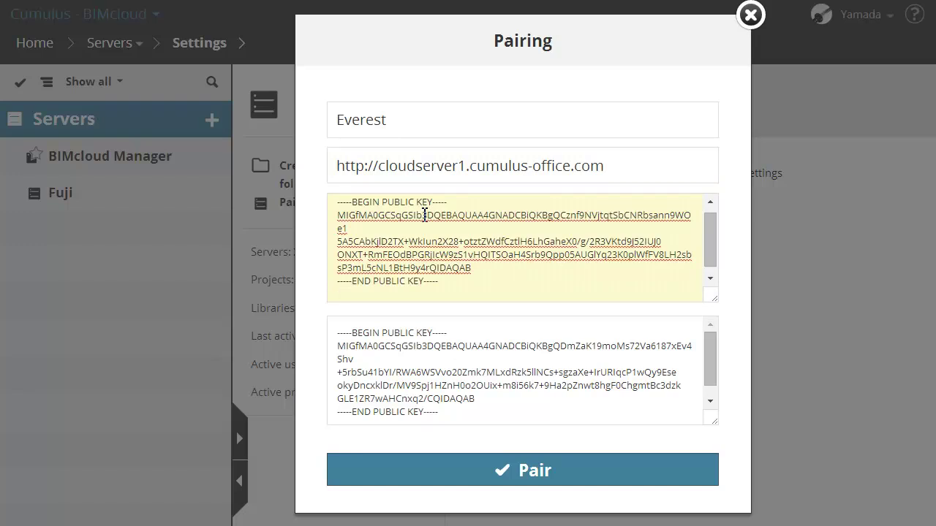
- Copy the BIMcloud Manager's public key into the BIMcloud Server configuration and pair the Everest server with the Manager
drag(337, 331, 470, 410)
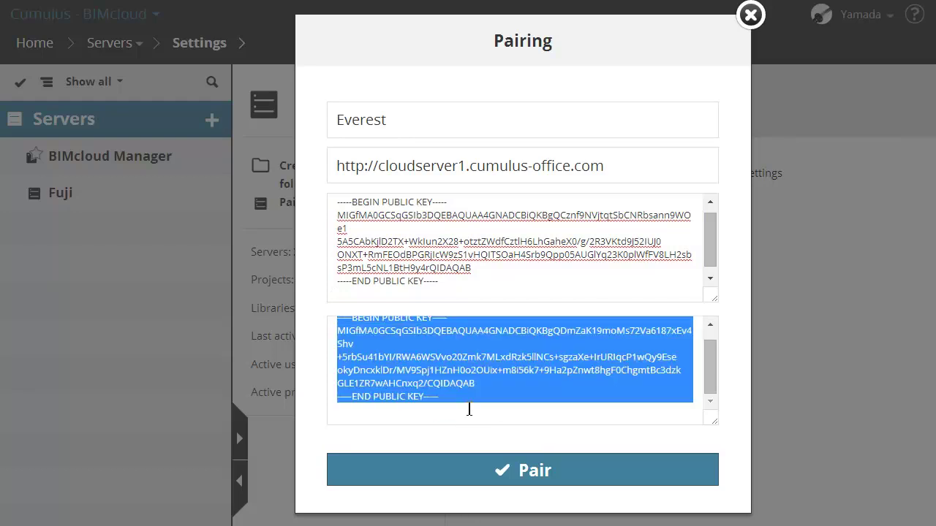
right_click(447, 344)
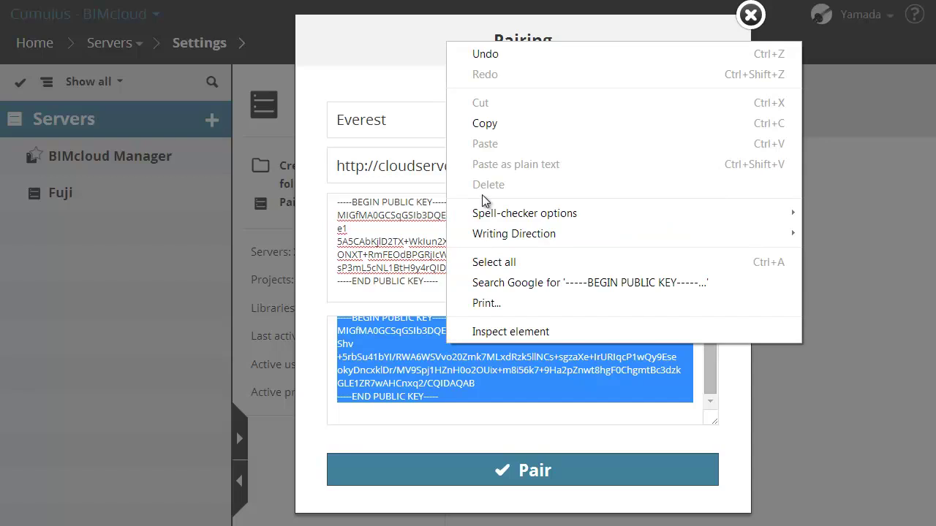
click(506, 129)
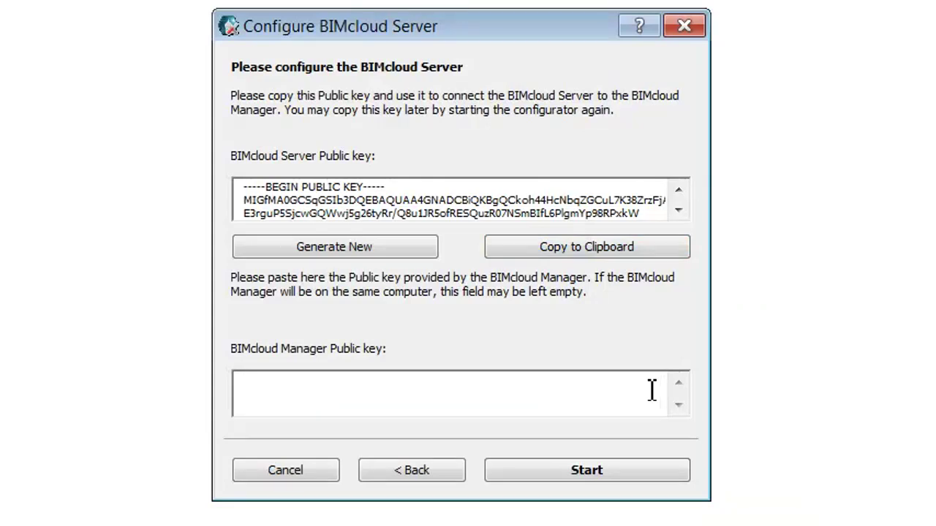
key(ctrl+v)
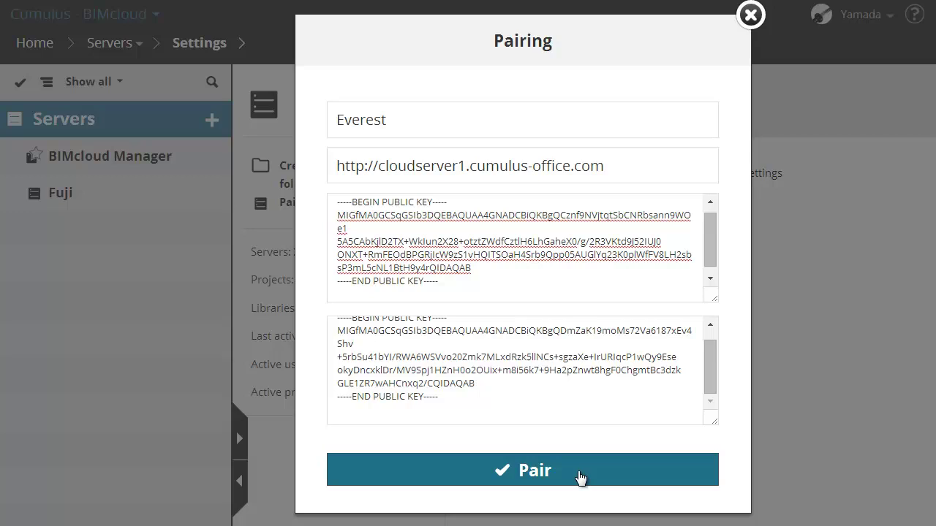
click(581, 478)
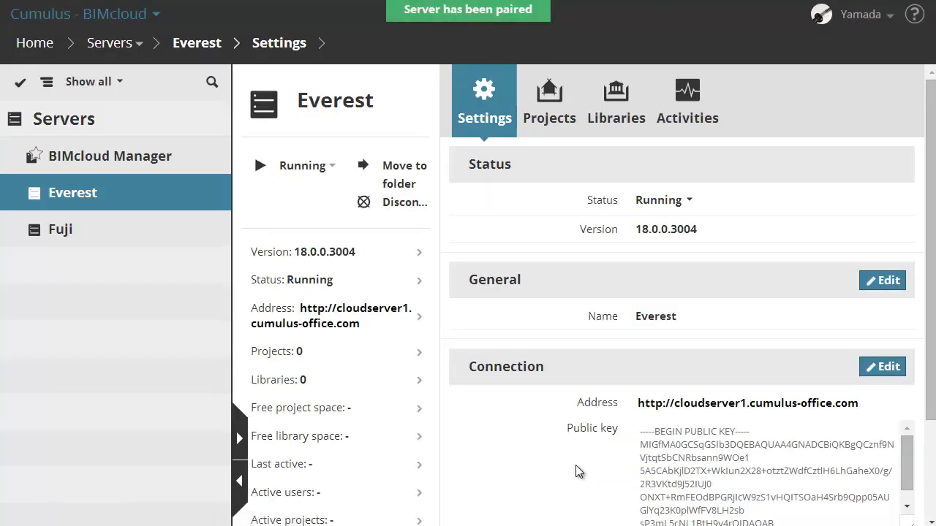